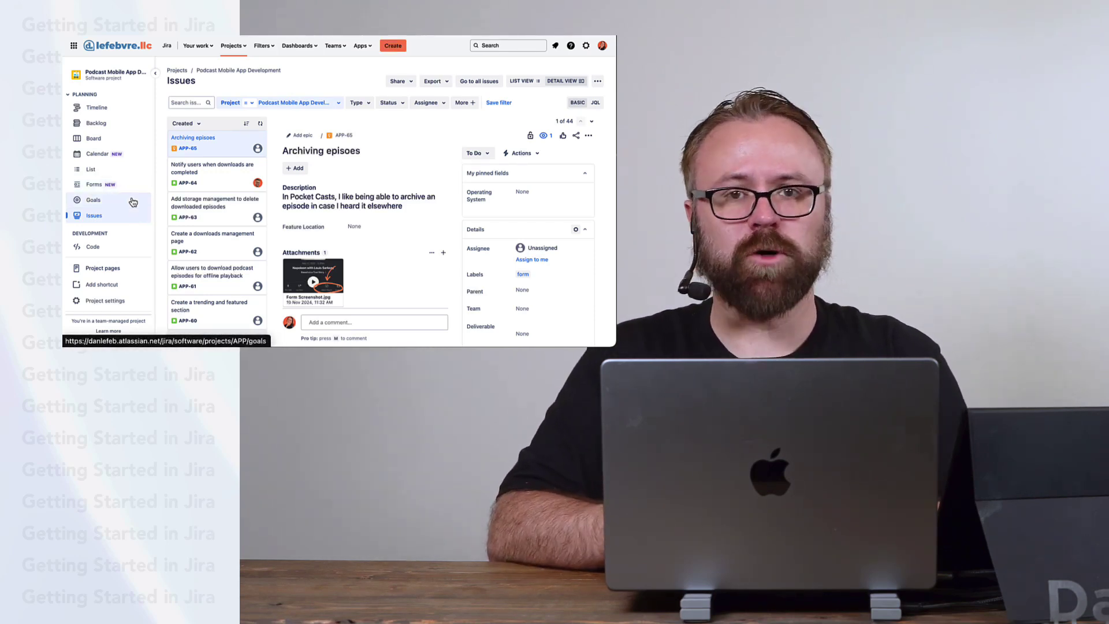
# Leave the Archiving episodes title unchanged, then go from project Goals to Atlassian Home's goals list
pyautogui.click(347, 151)
pyautogui.click(426, 168)
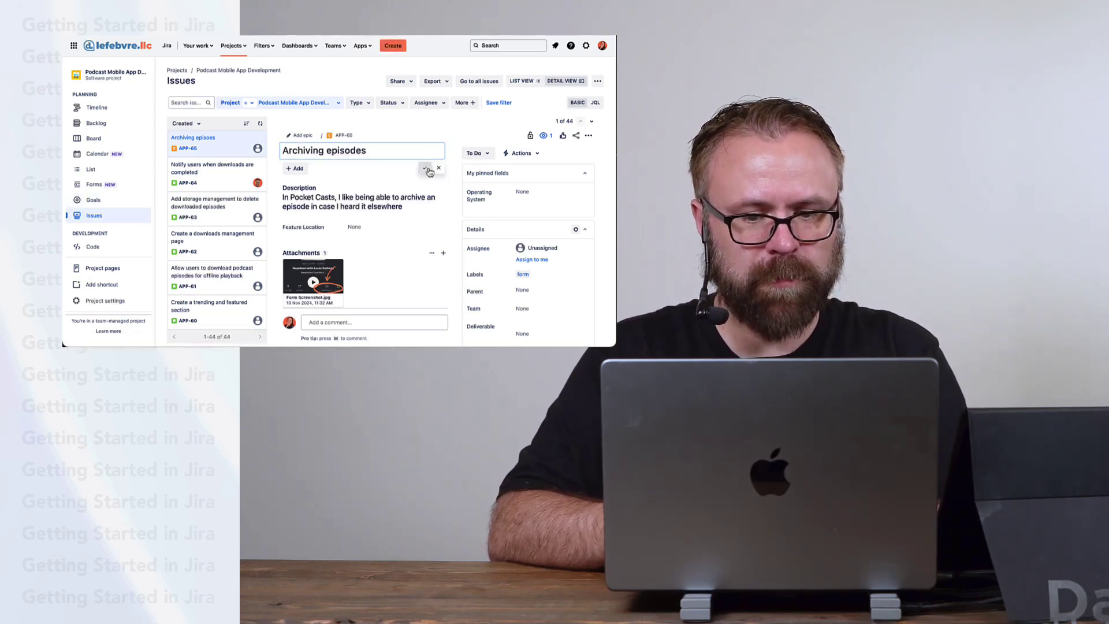
pyautogui.click(122, 207)
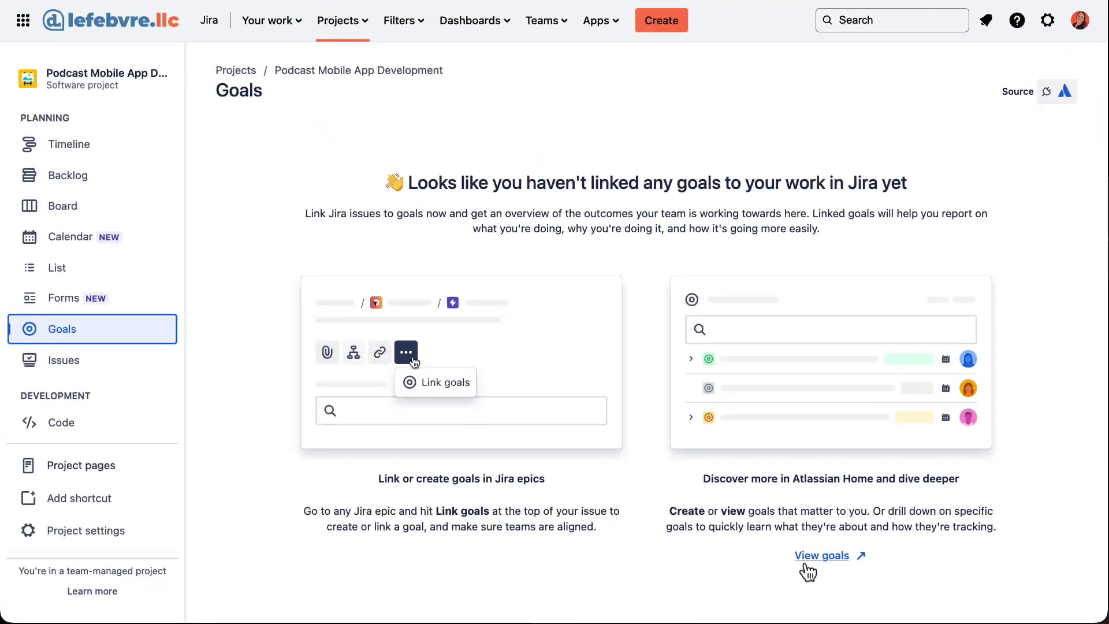
pyautogui.click(822, 555)
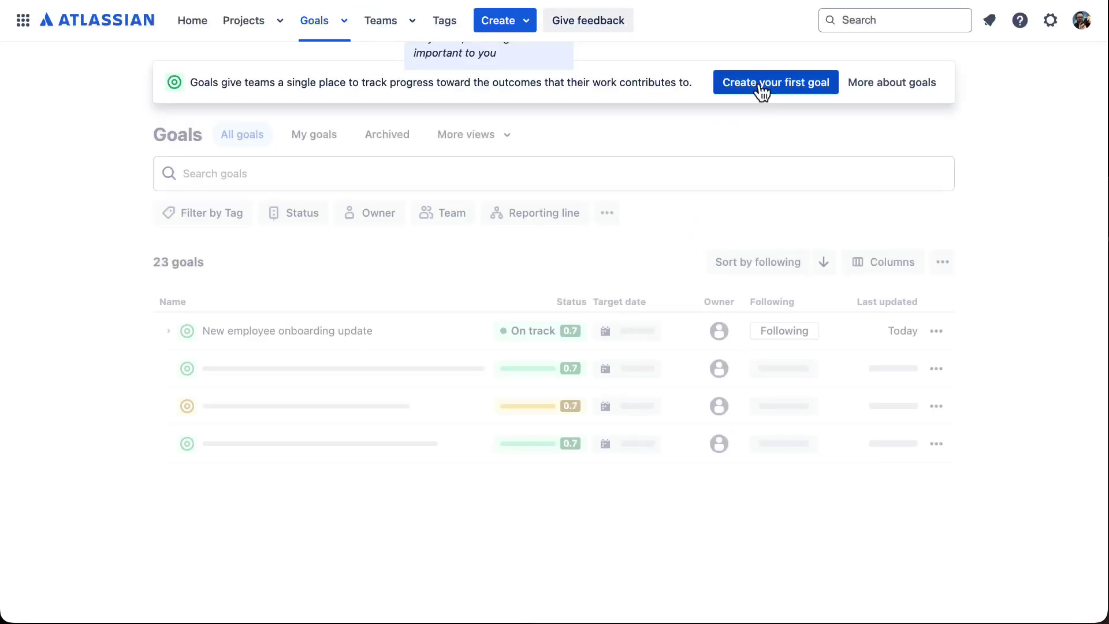
# Create a new goal named 'Publish the podcast app in the App Store' targeting December
pyautogui.click(502, 21)
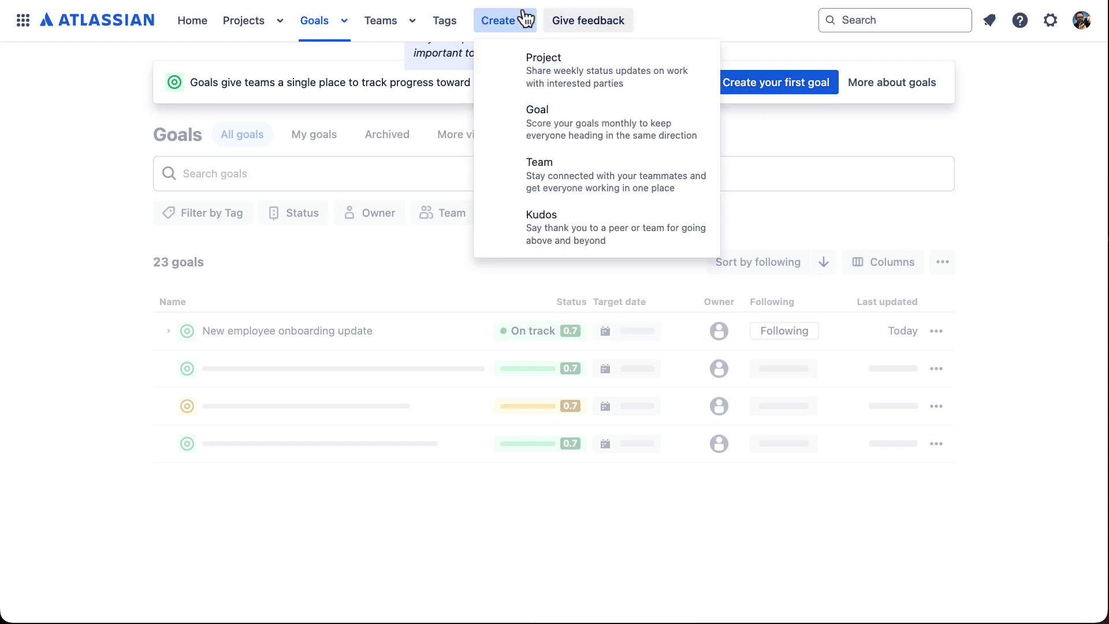
pyautogui.click(575, 139)
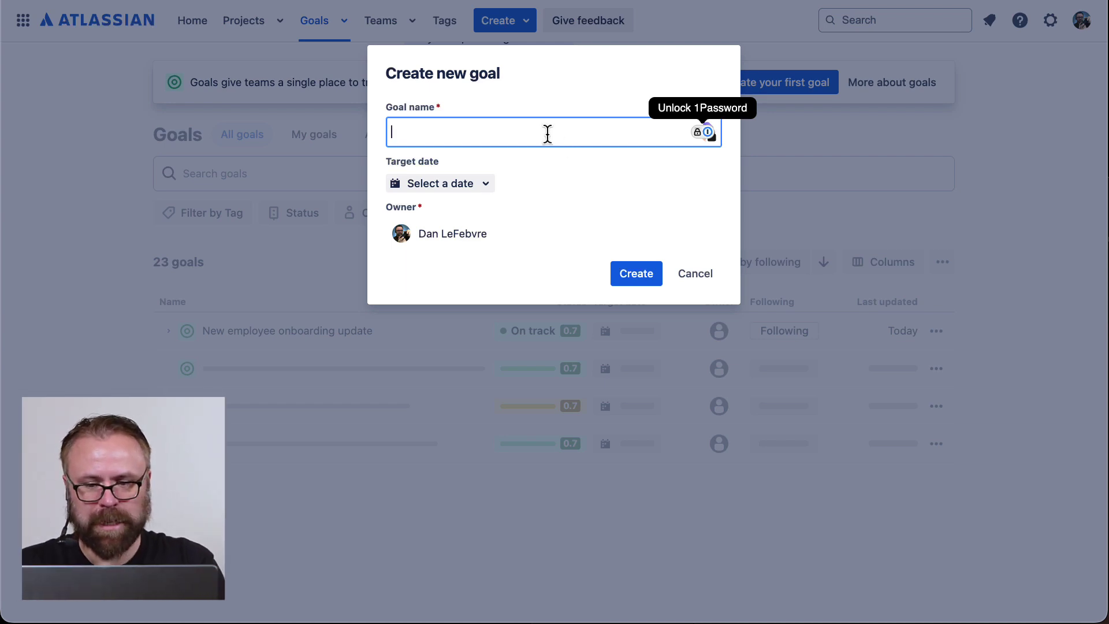
pyautogui.write('Publish the podcast a')
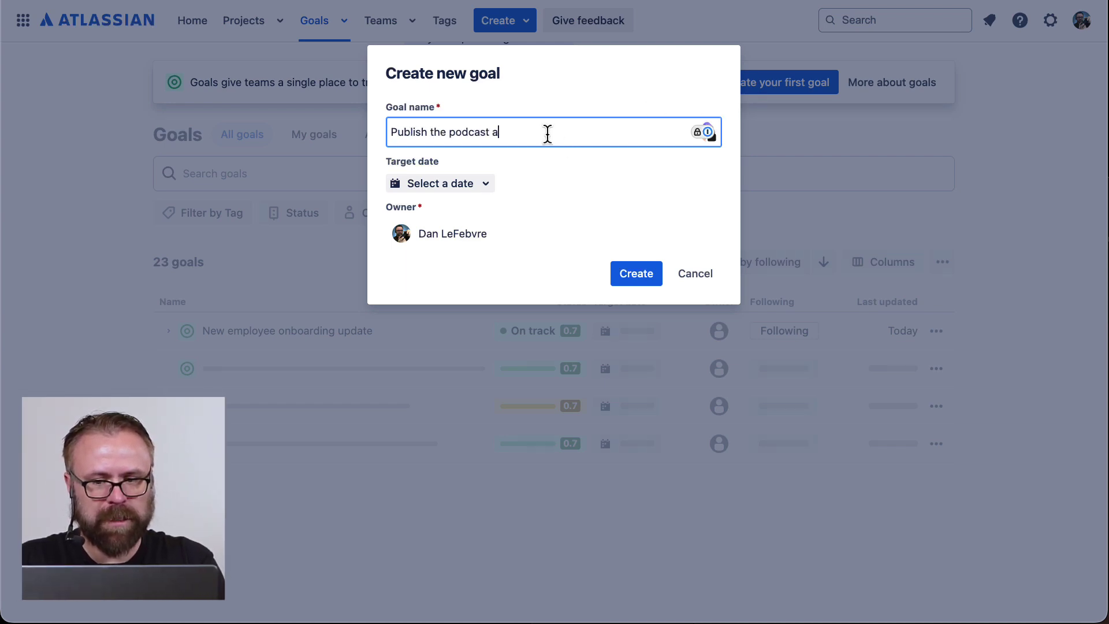
pyautogui.write('pp in the App Store')
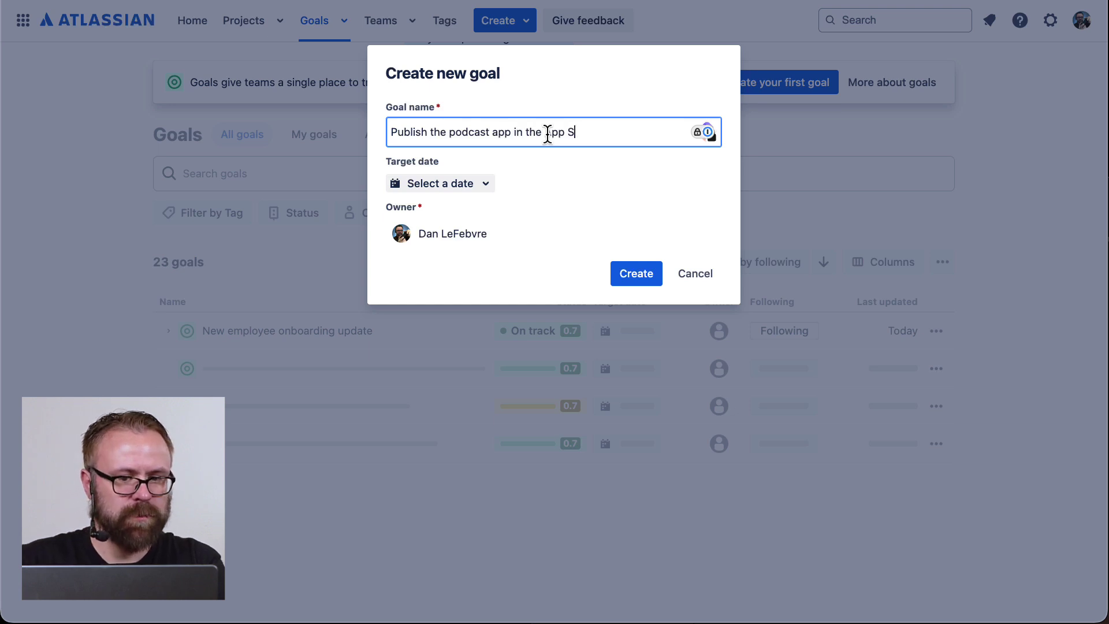
pyautogui.click(485, 183)
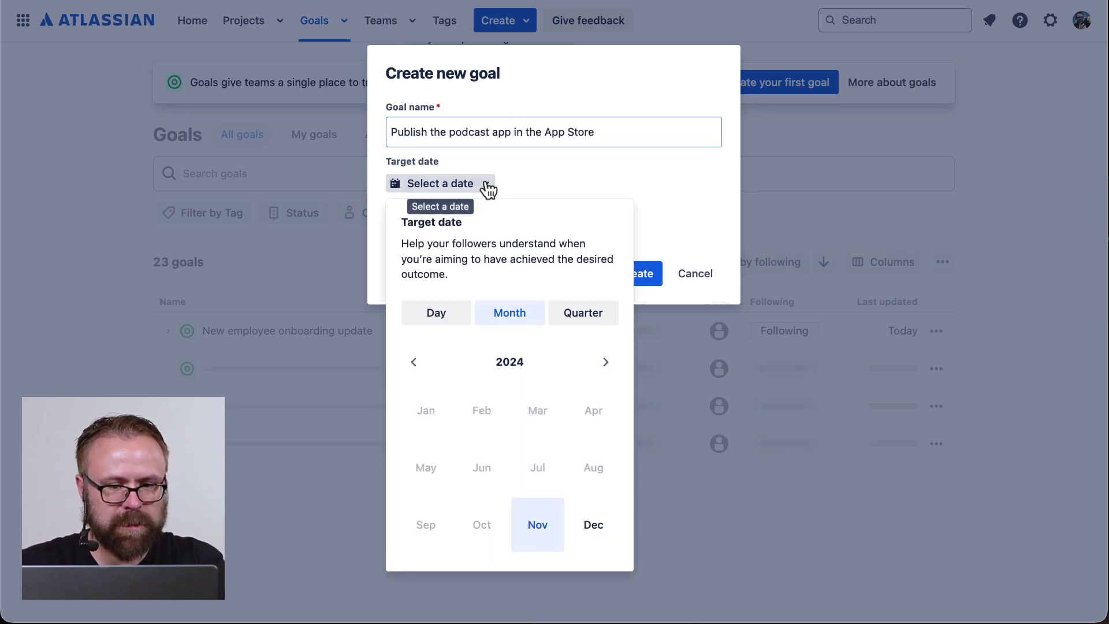
pyautogui.click(593, 524)
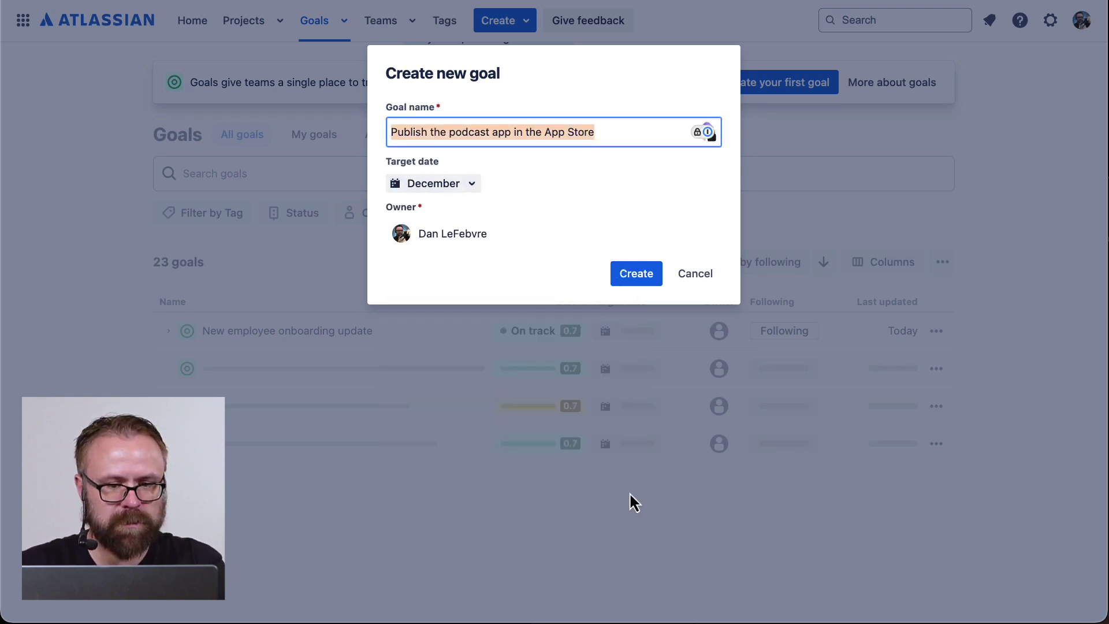
pyautogui.click(645, 287)
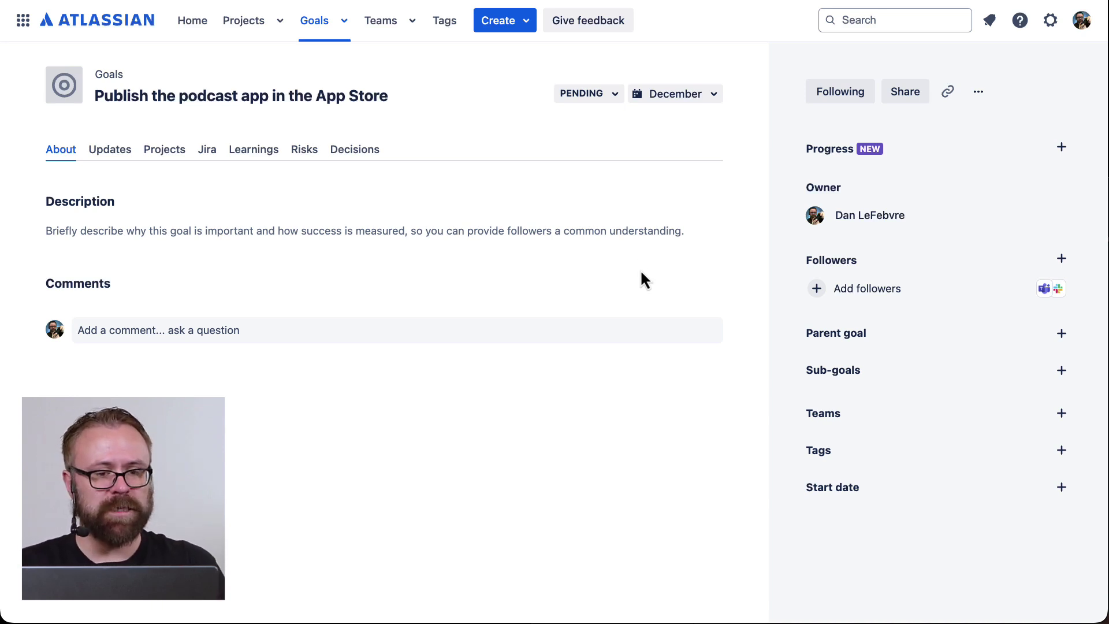
# Create a new Atlassian Home project named 'This Project Created in Atlassian Home'
pyautogui.click(527, 24)
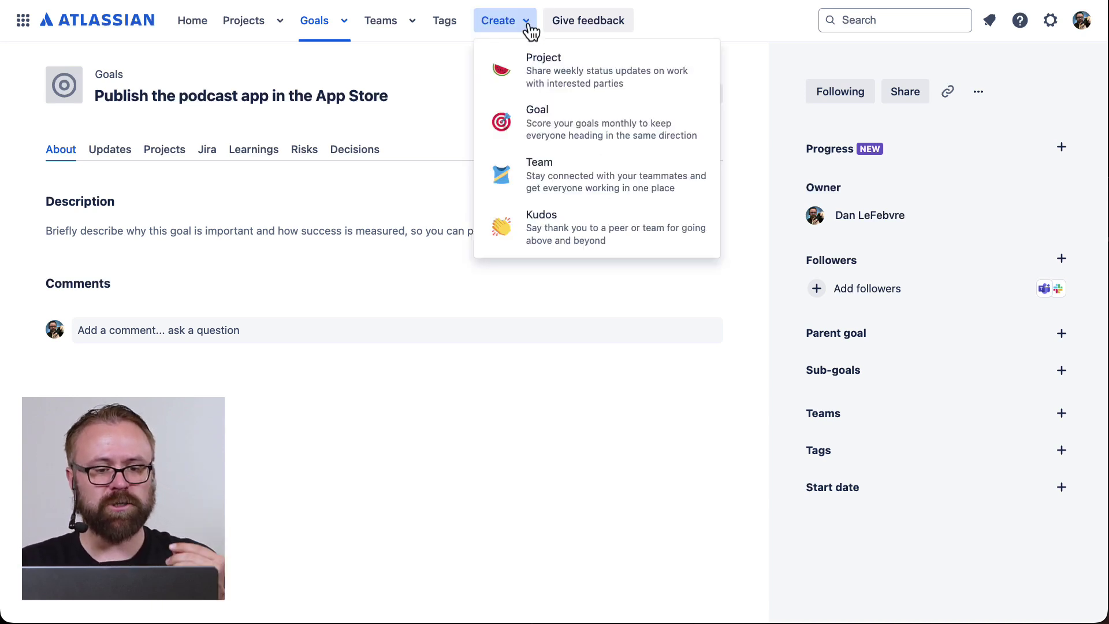
pyautogui.click(574, 90)
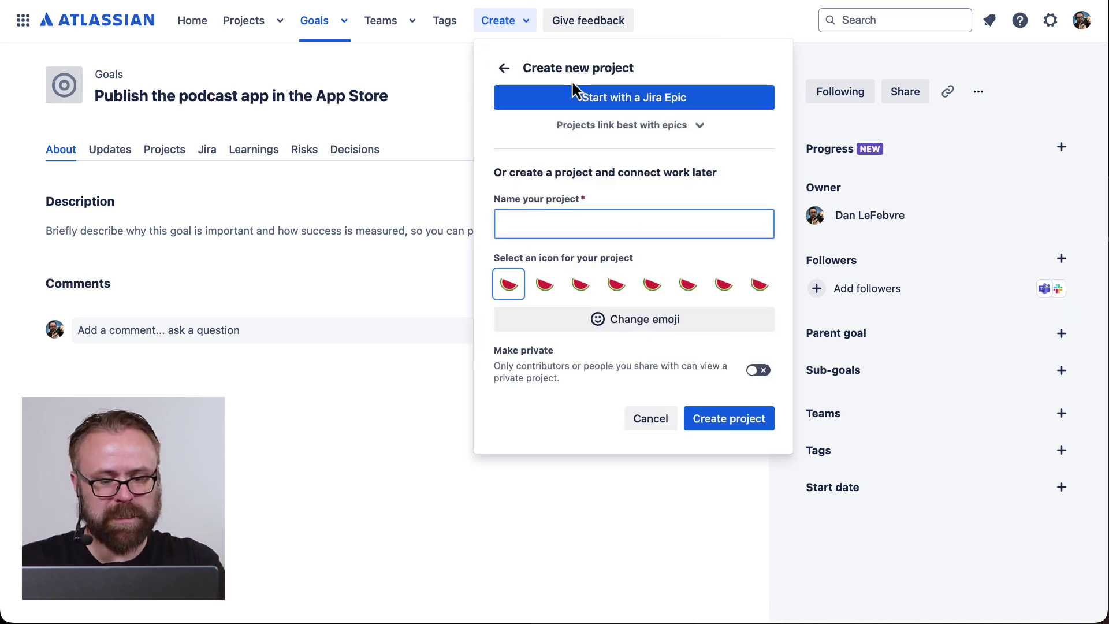
pyautogui.write('This Projec')
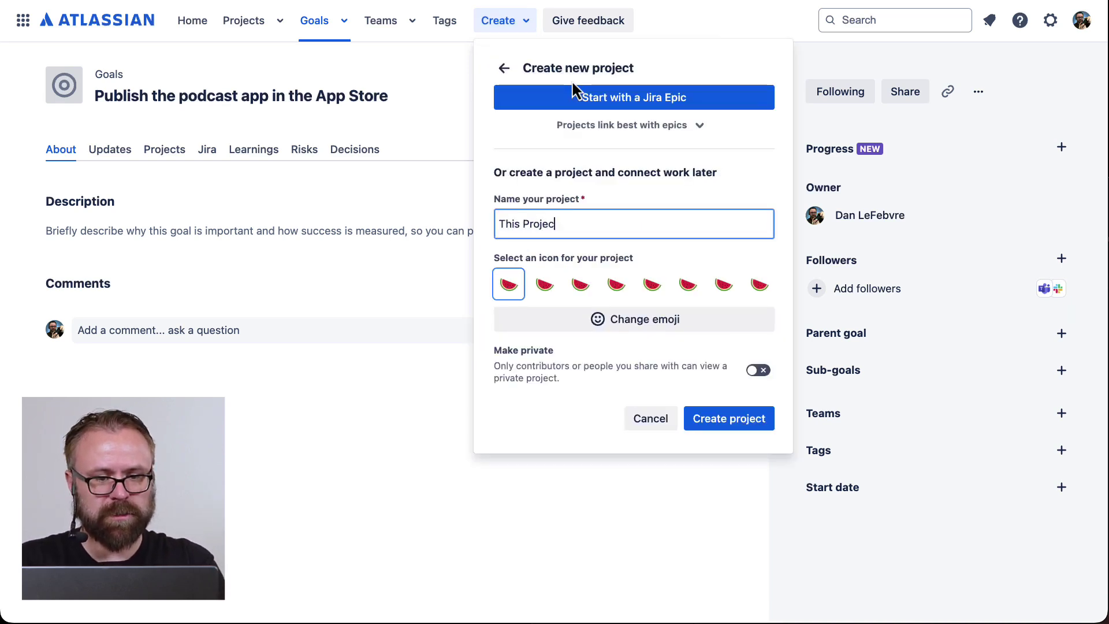
pyautogui.write('t Created in Atla')
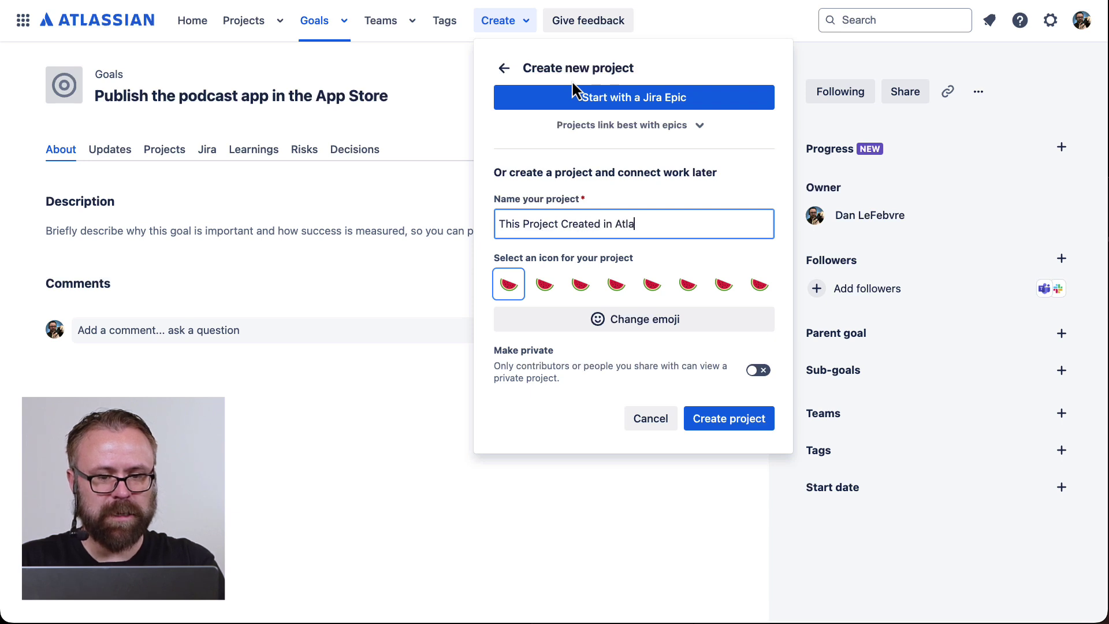
pyautogui.write('ssian Home')
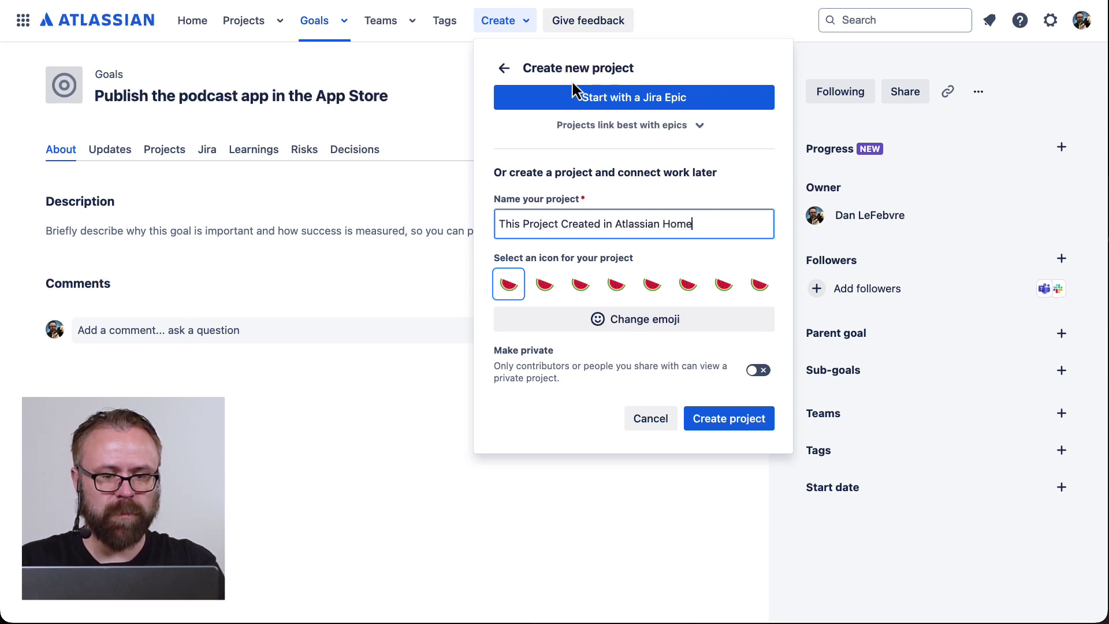
pyautogui.click(720, 425)
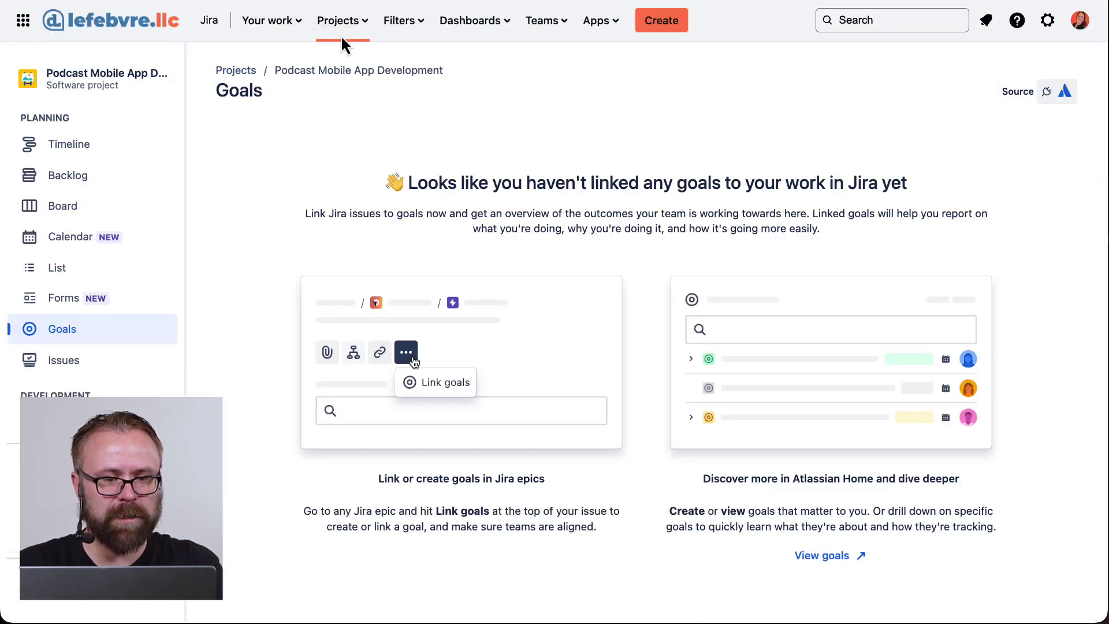
# From the full projects list, open the Podcast Mobile App Development board
pyautogui.click(350, 26)
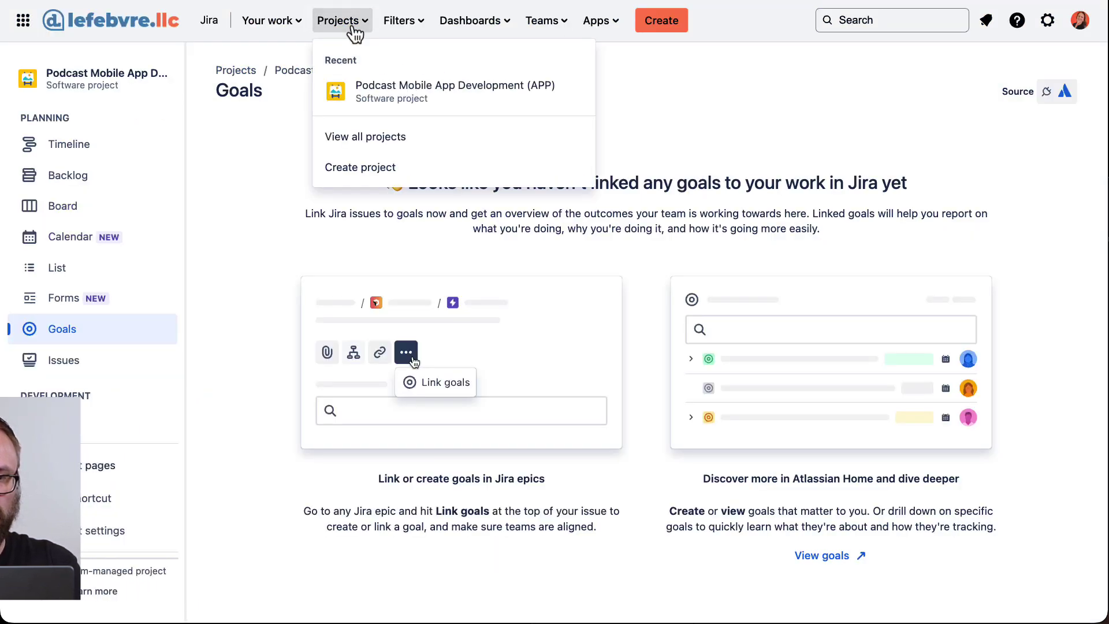
pyautogui.click(378, 138)
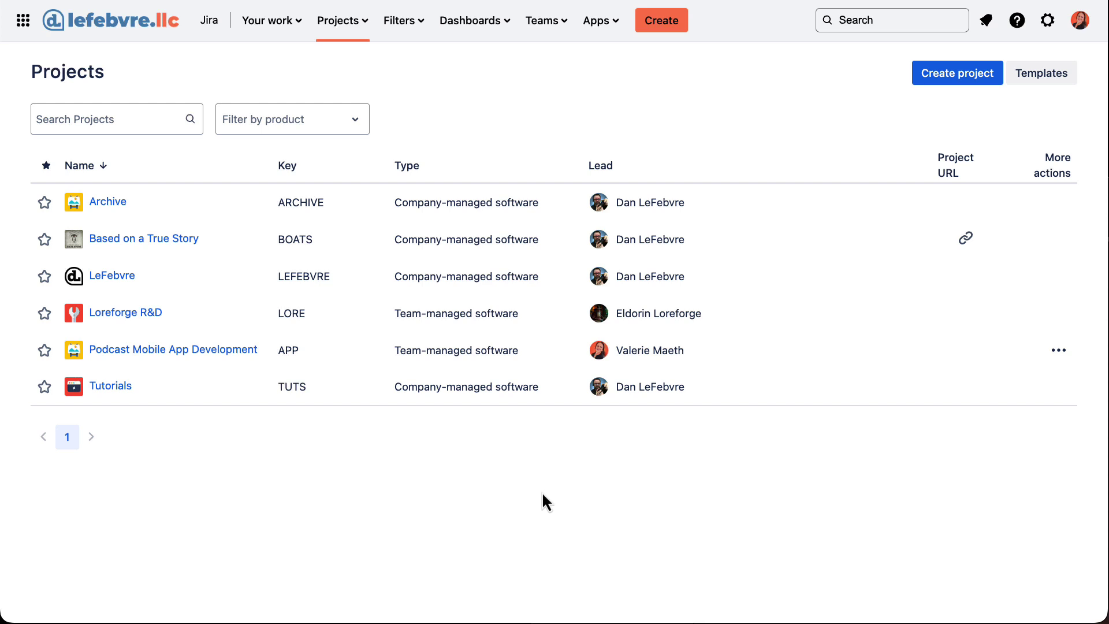
pyautogui.click(197, 352)
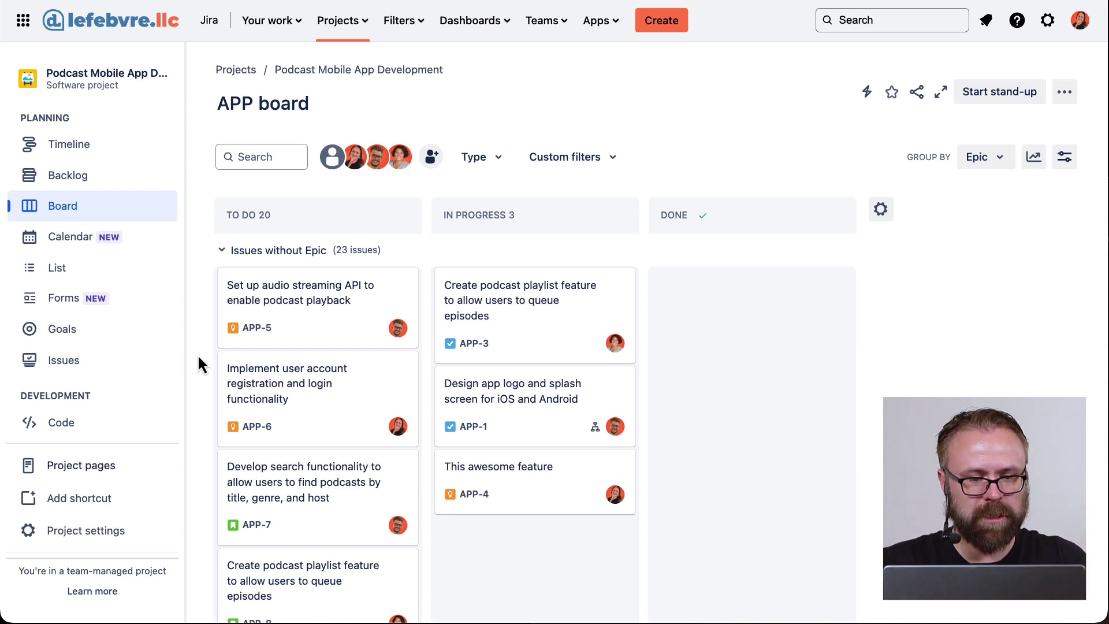
# From APP-7, add the suggested Goals field to the Story type's context fields and save
pyautogui.click(327, 494)
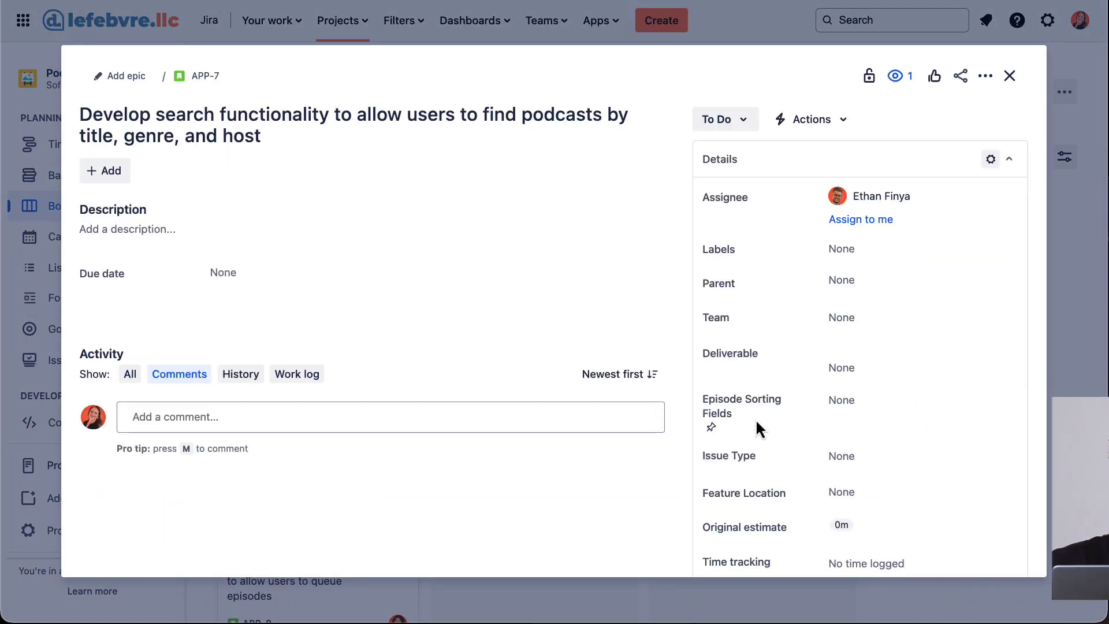
pyautogui.scroll(-2, 949, 382)
pyautogui.scroll(-5, 949, 381)
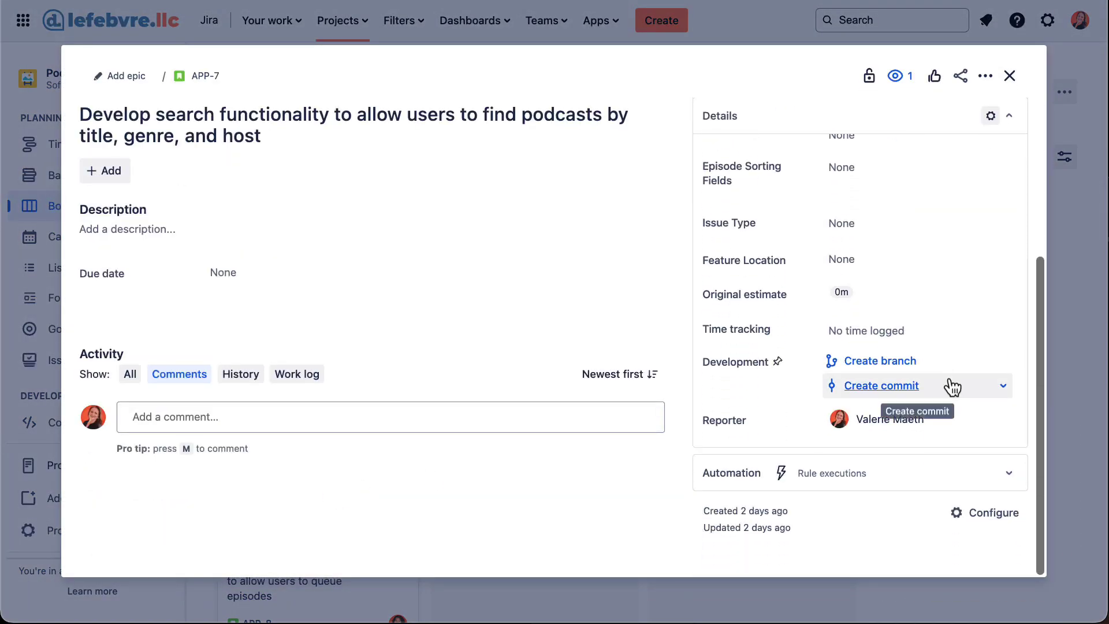
pyautogui.click(993, 514)
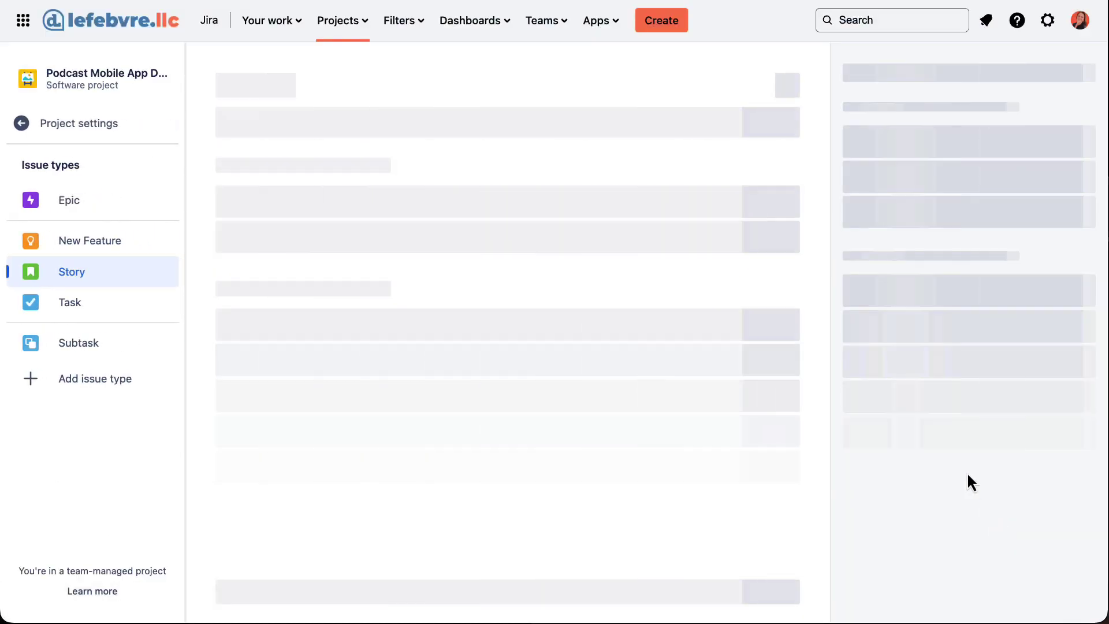
pyautogui.scroll(-3, 959, 450)
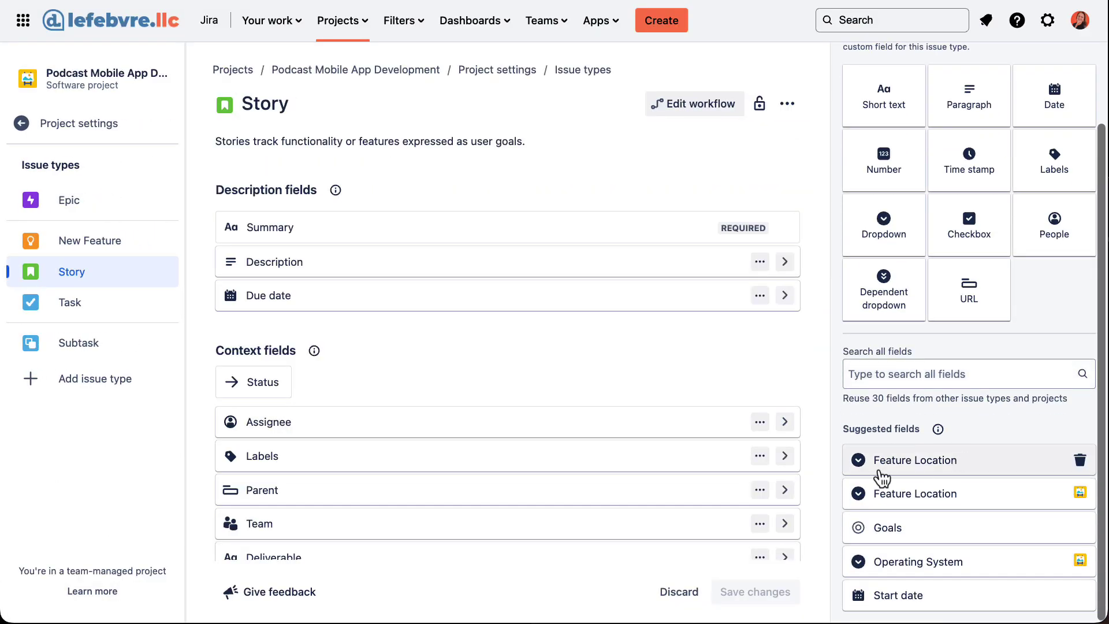
pyautogui.moveTo(886, 539); pyautogui.dragTo(414, 404)
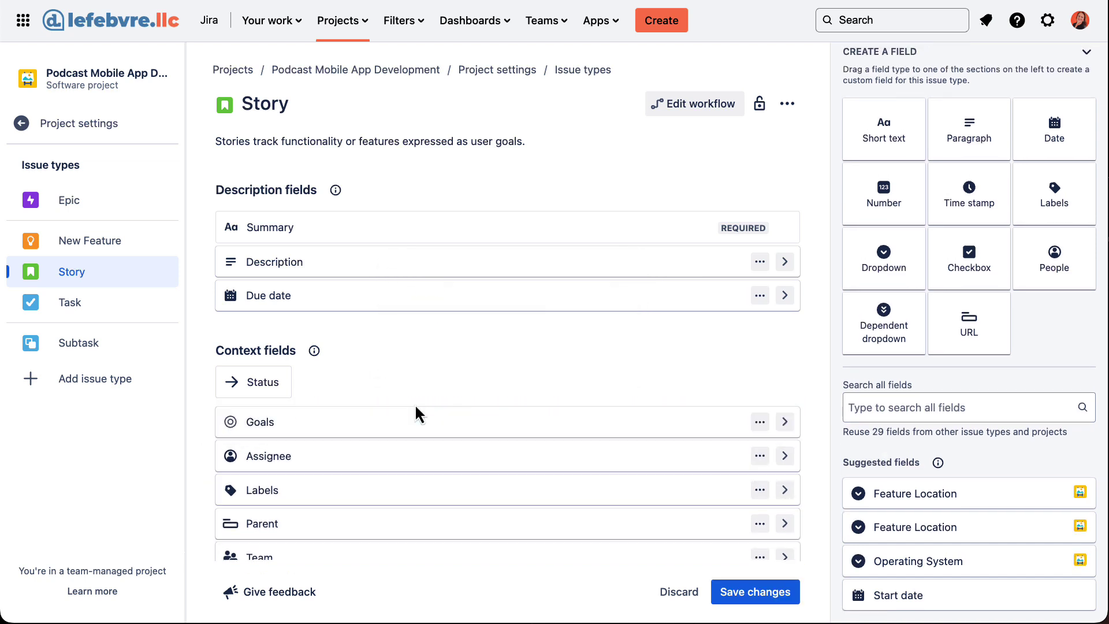
pyautogui.click(751, 589)
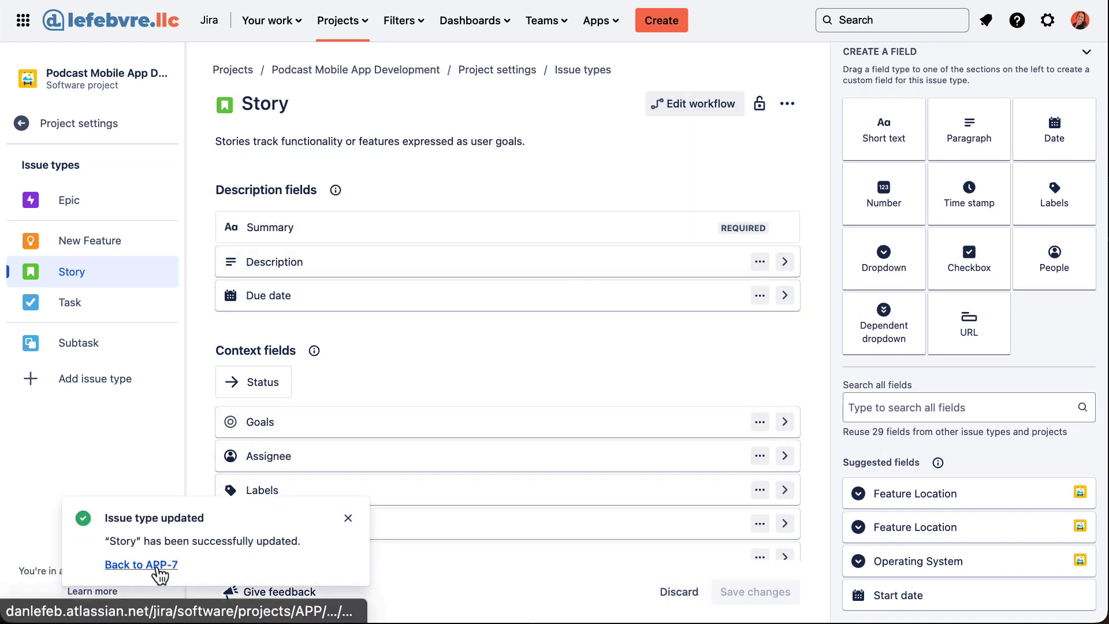
# Back on APP-7, pin the Goals field and set it to the podcast App Store goal
pyautogui.click(164, 563)
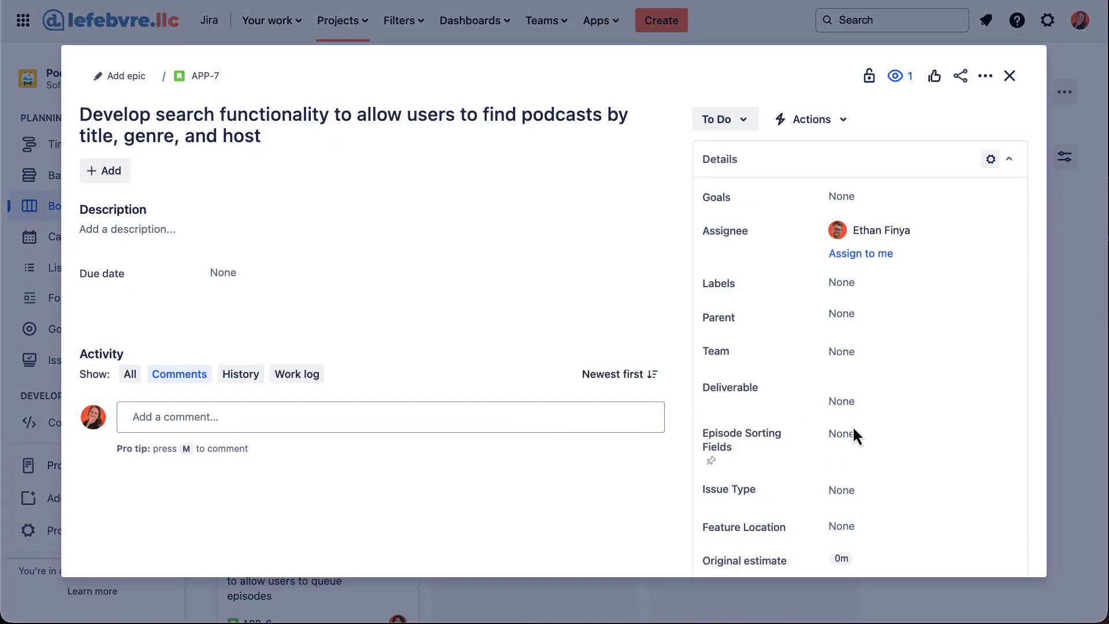
pyautogui.scroll(-1, 880, 424)
pyautogui.scroll(1, 879, 424)
pyautogui.click(752, 199)
pyautogui.click(867, 203)
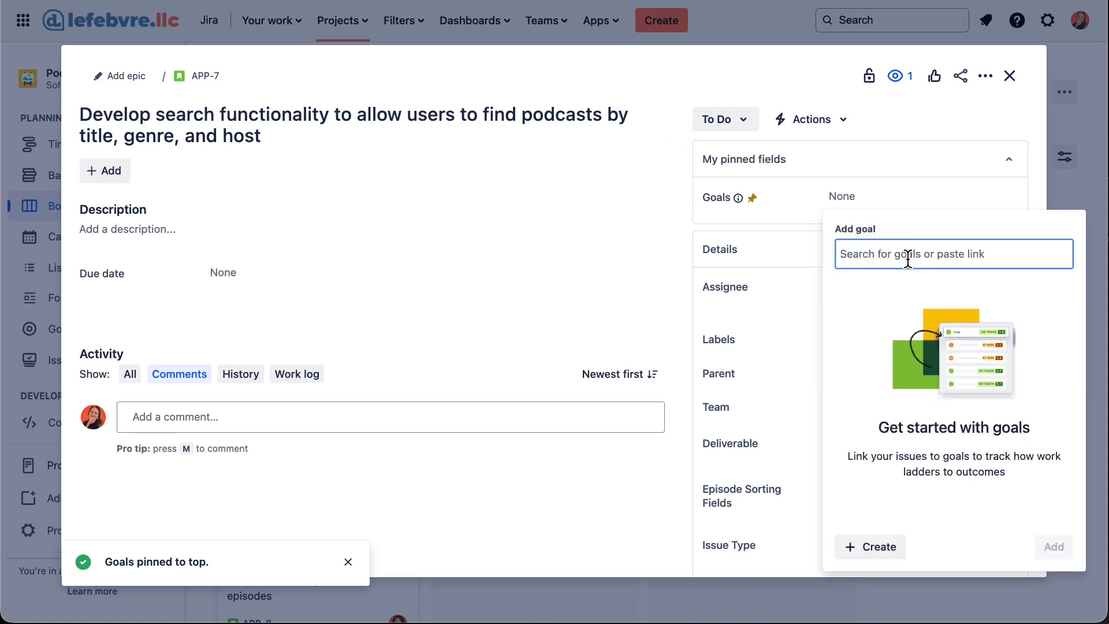
pyautogui.write('podcast')
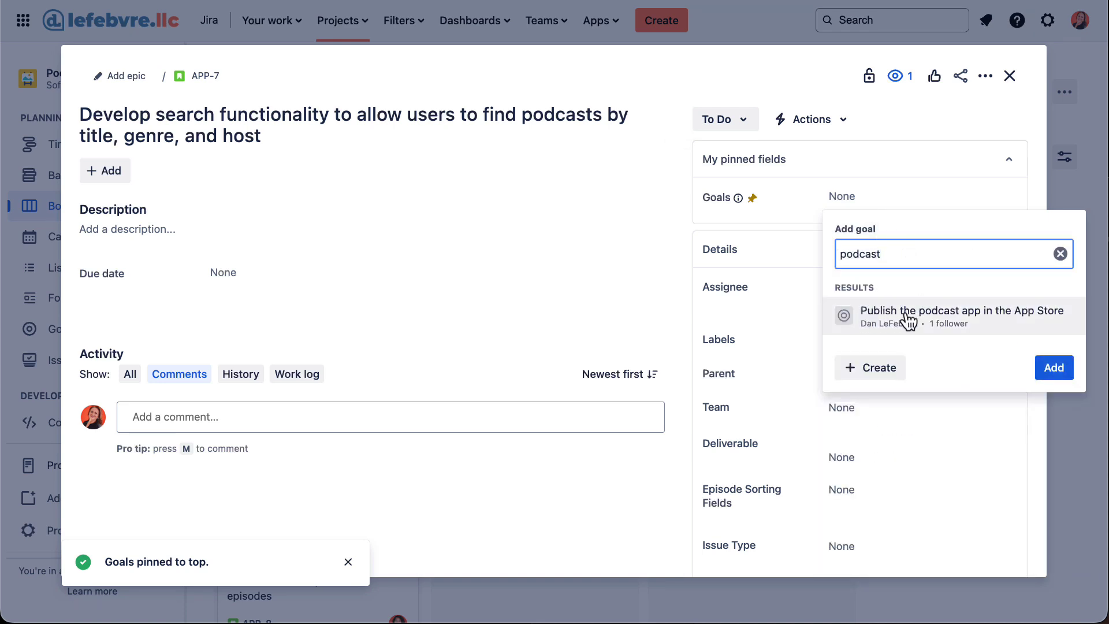
pyautogui.click(909, 320)
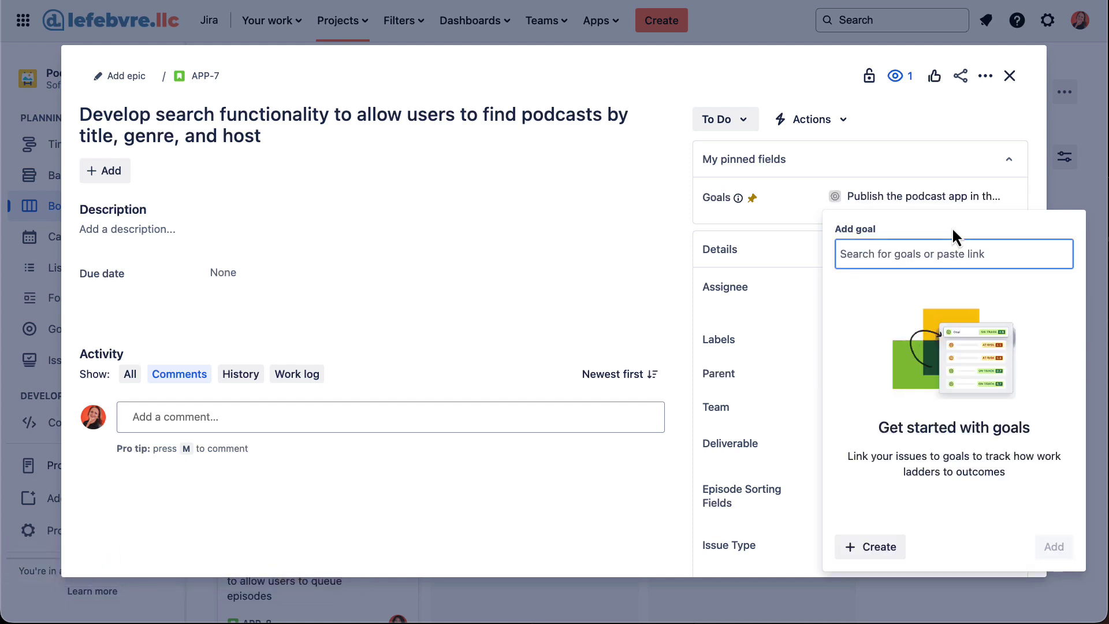
# Close the goal search and view the goal's Jira tab, showing APP-7 as contributing issue
pyautogui.click(1043, 164)
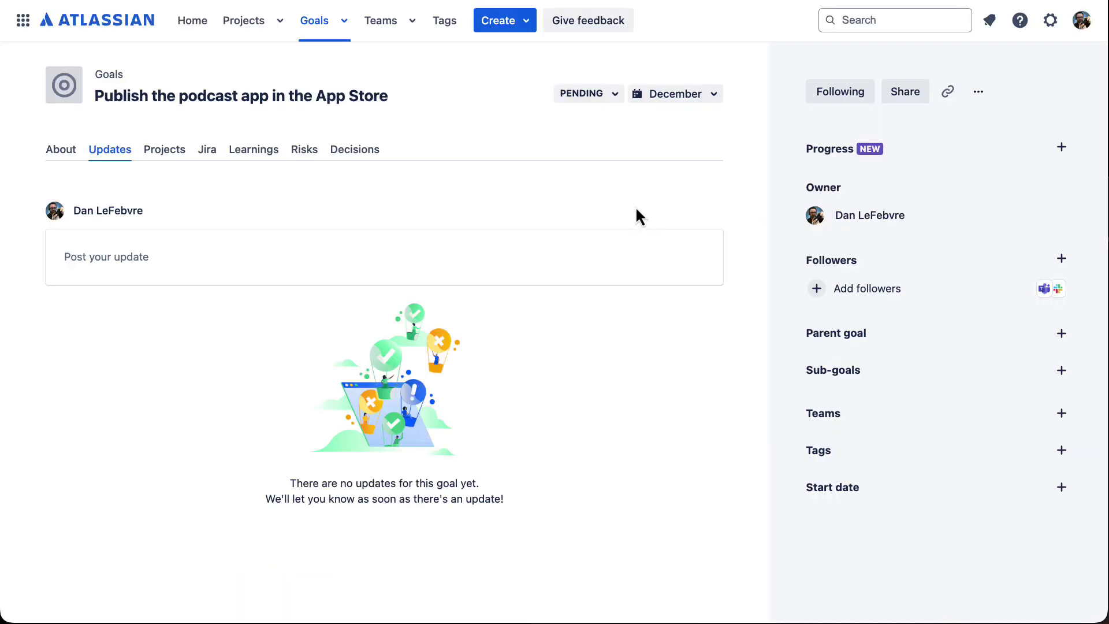
pyautogui.click(210, 155)
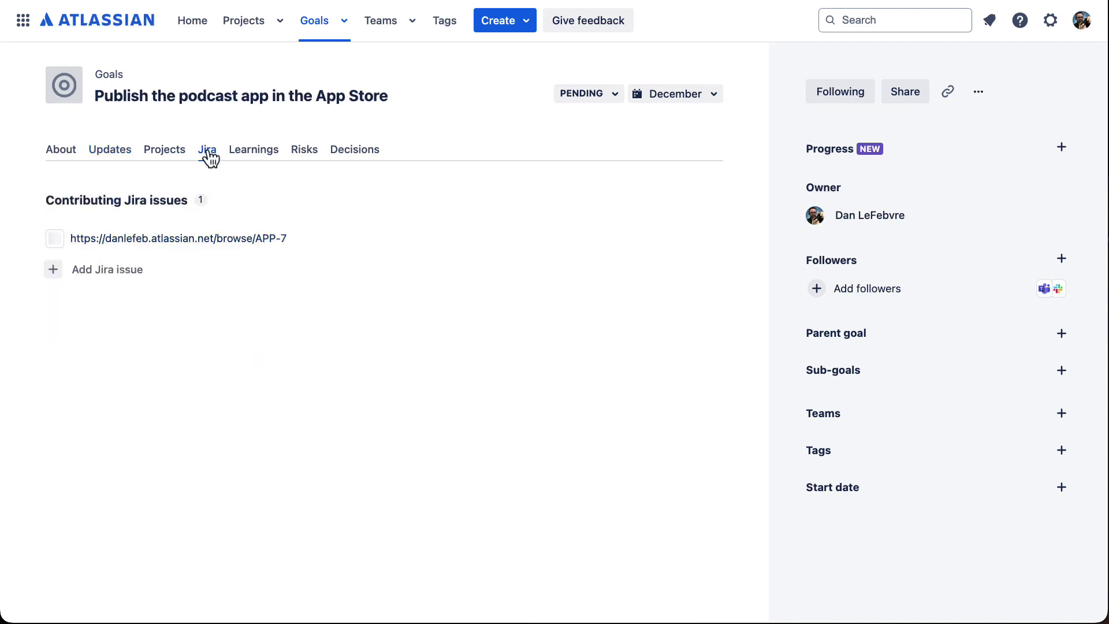
pyautogui.moveTo(87, 241)
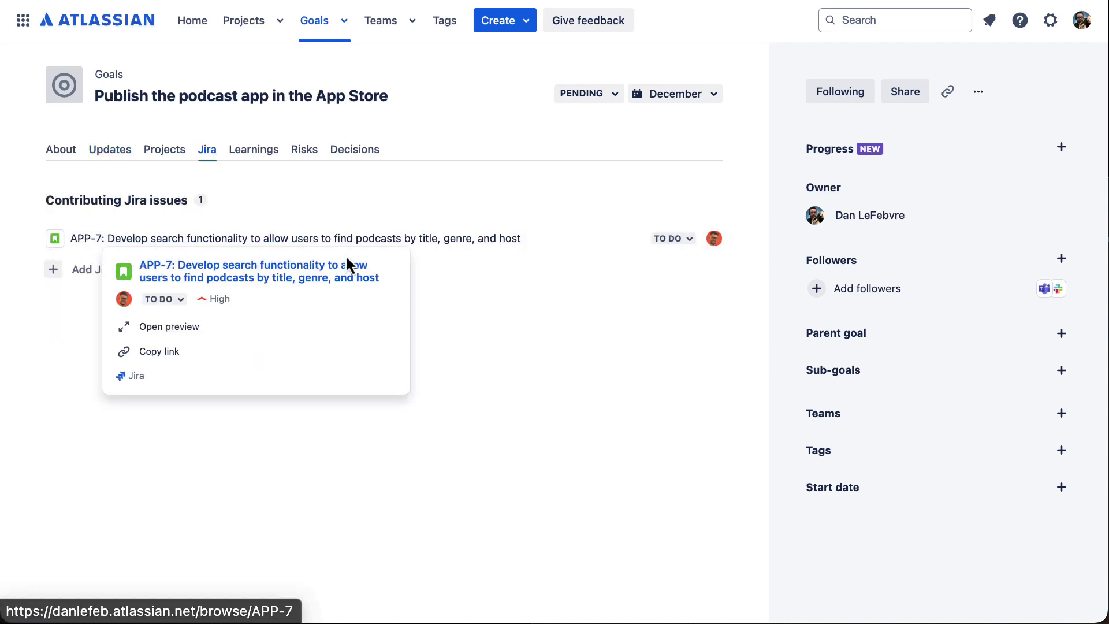